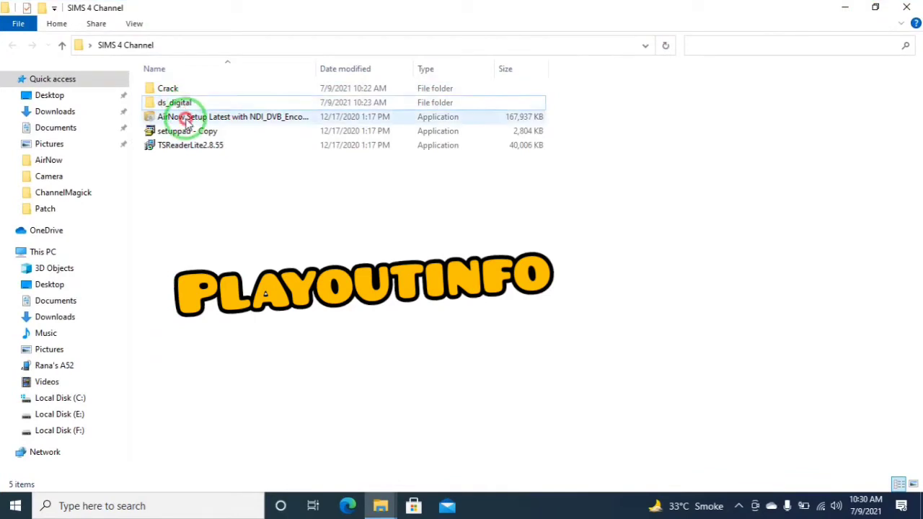
Install RUMINUZ AirNow with its default setup options, accepting the license agreement and choosing to restart the computer later.
{"action": "left_click", "coordinate": [180, 117]}
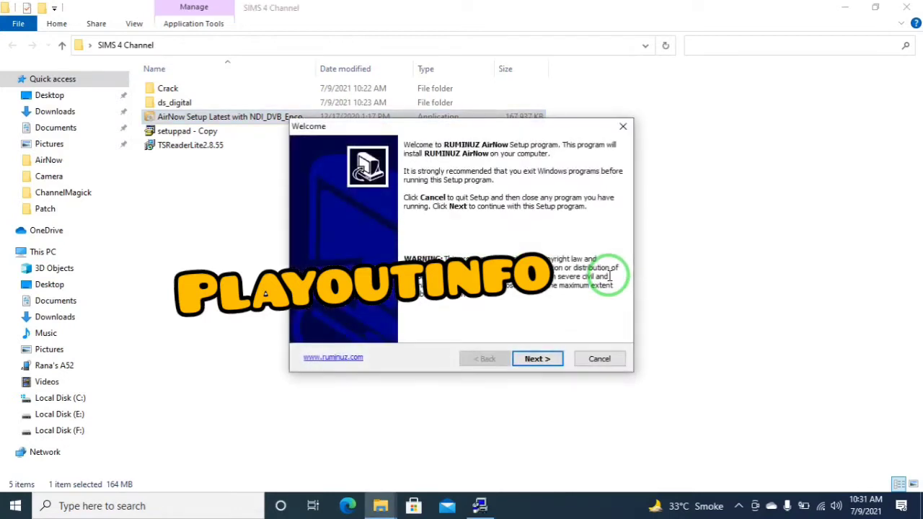
{"action": "left_click", "coordinate": [542, 361]}
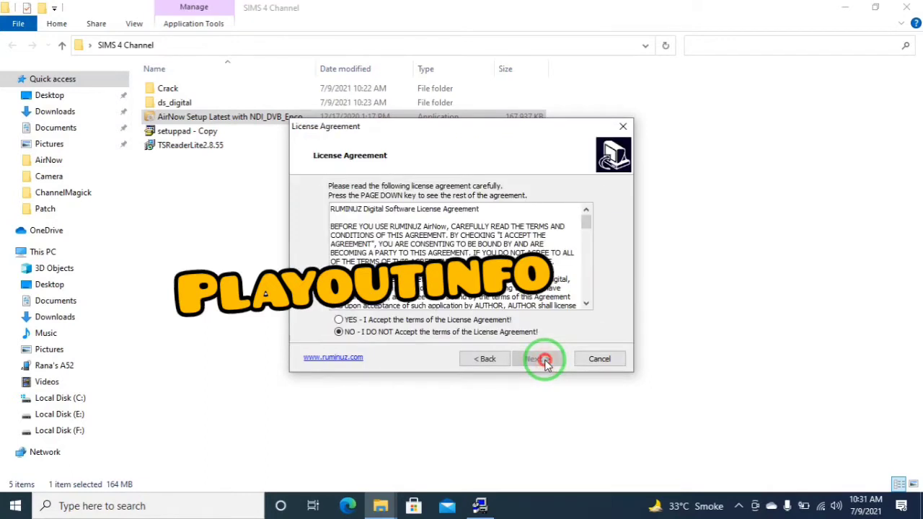
{"action": "left_click", "coordinate": [489, 321]}
{"action": "left_click", "coordinate": [533, 359]}
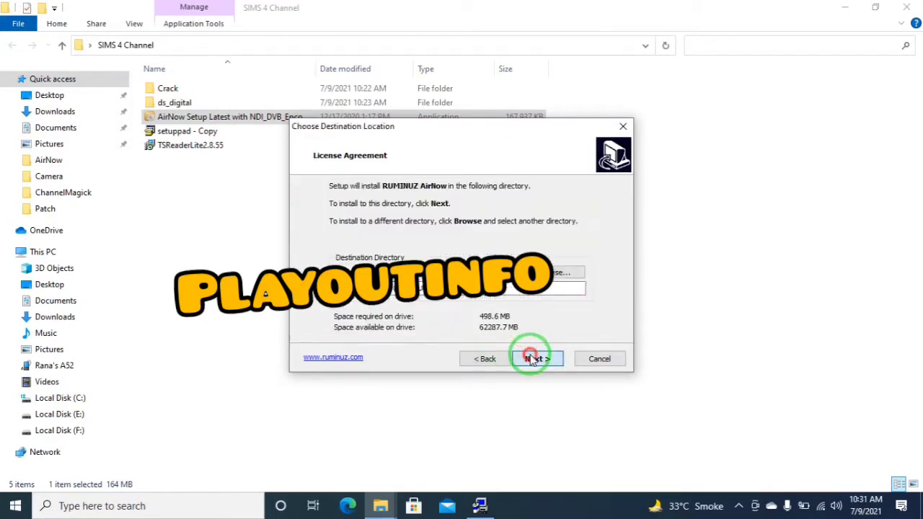
{"action": "left_click", "coordinate": [532, 359]}
{"action": "left_click", "coordinate": [532, 359]}
{"action": "left_click", "coordinate": [531, 359]}
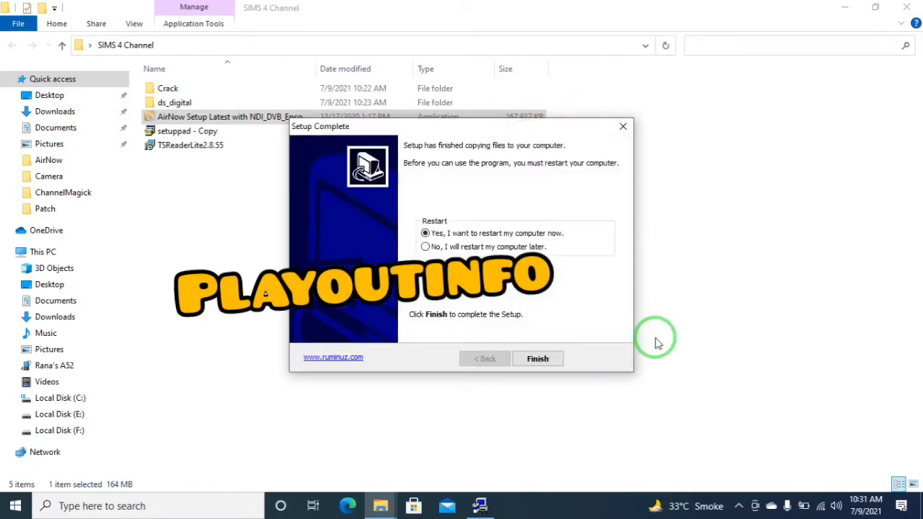
{"action": "left_click", "coordinate": [452, 246]}
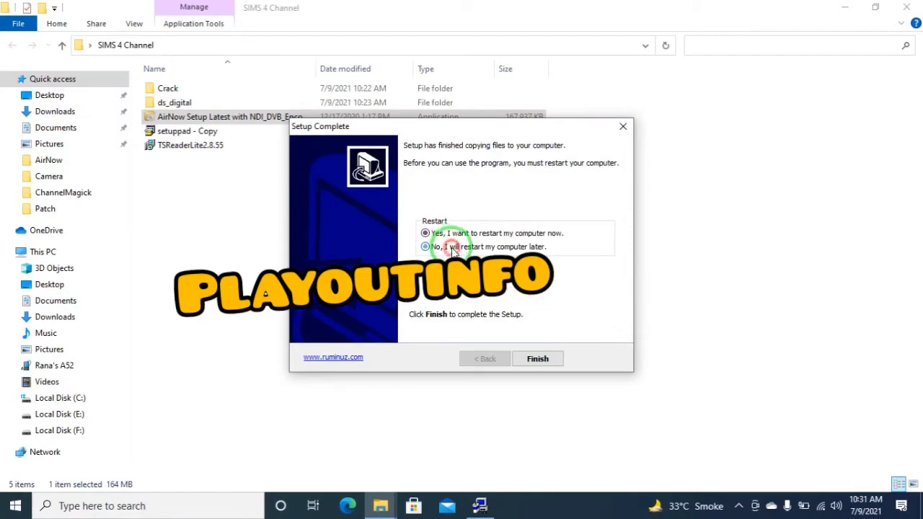
{"action": "left_click", "coordinate": [537, 359]}
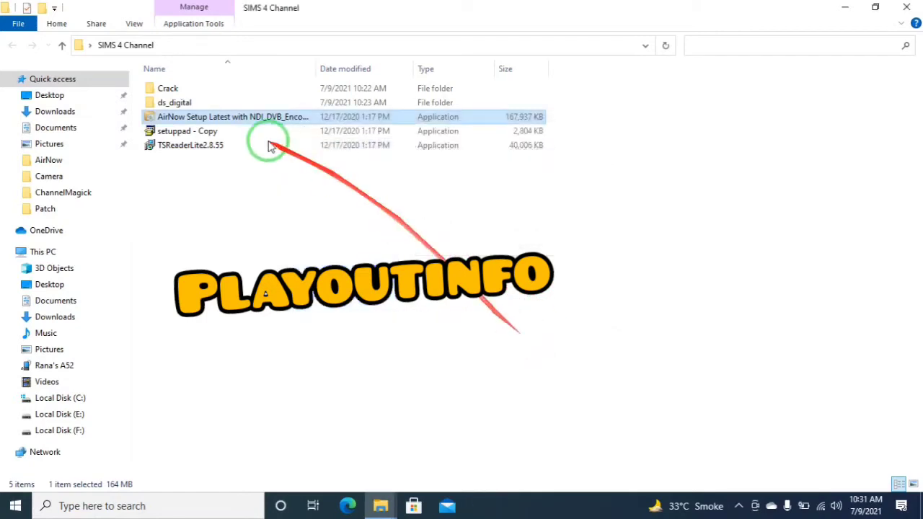
Install the four DS-DIGI fonts from the ds_digital folder, replacing the existing copies, and return to the SIMS 4 Channel folder.
{"action": "left_click", "coordinate": [174, 106]}
{"action": "double_click", "coordinate": [174, 106]}
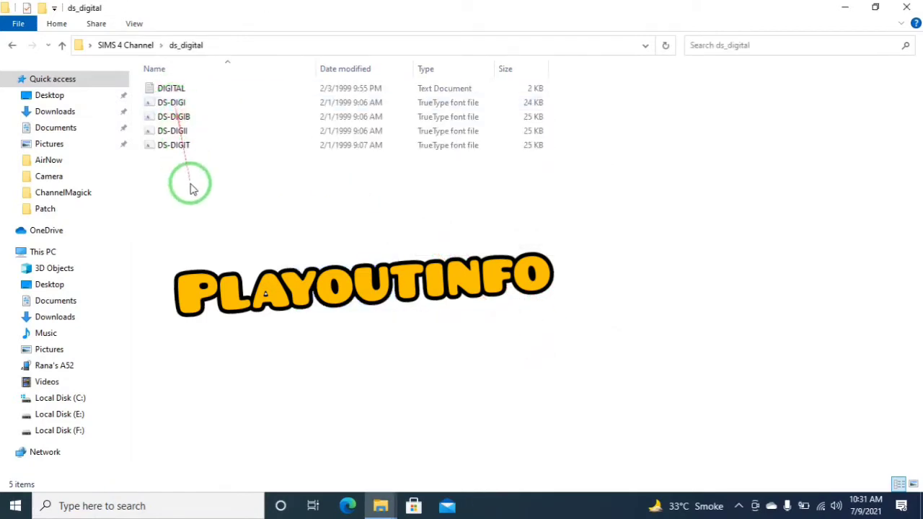
{"action": "left_click_drag", "start_coordinate": [190, 185], "coordinate": [169, 109]}
{"action": "right_click", "coordinate": [169, 108]}
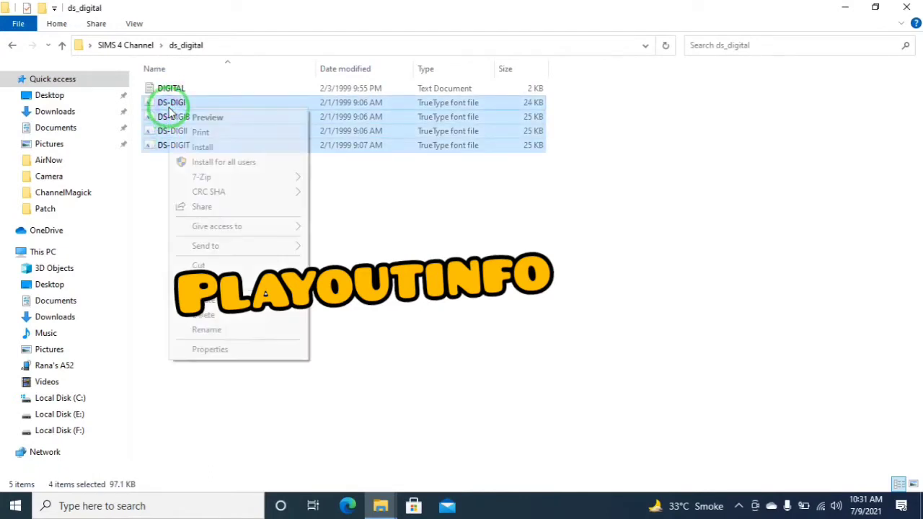
{"action": "left_click", "coordinate": [189, 144]}
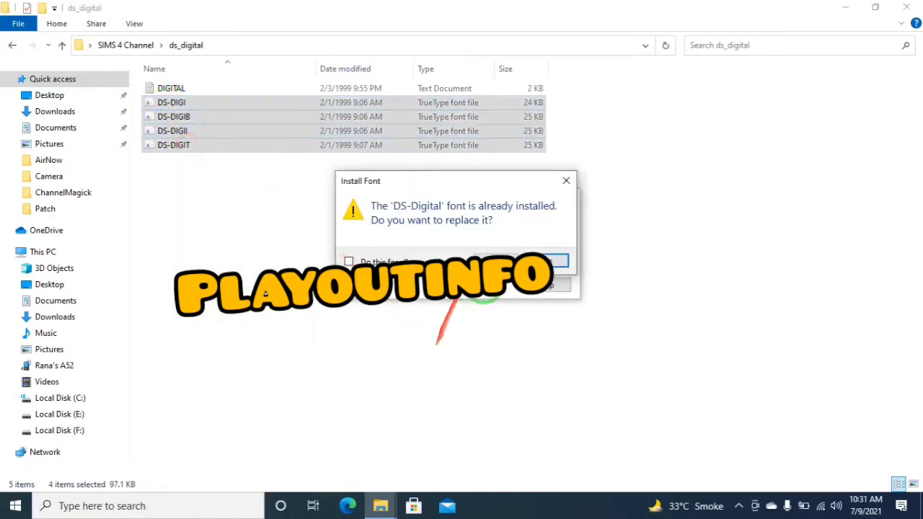
{"action": "left_click", "coordinate": [490, 258]}
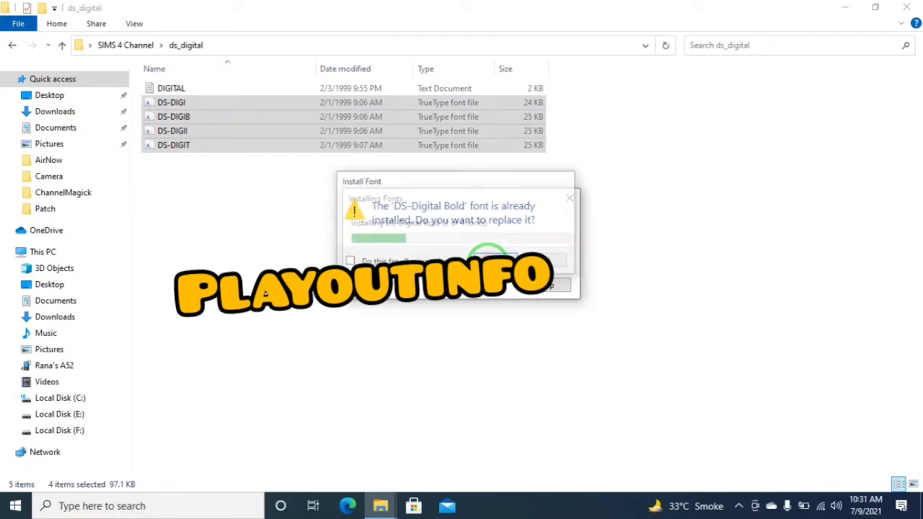
{"action": "left_click", "coordinate": [490, 258]}
{"action": "left_click", "coordinate": [491, 258]}
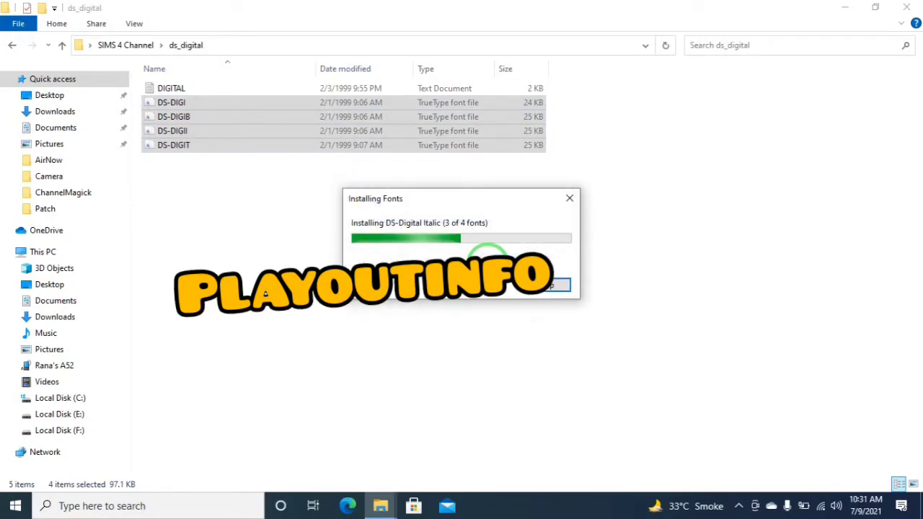
{"action": "left_click", "coordinate": [490, 258]}
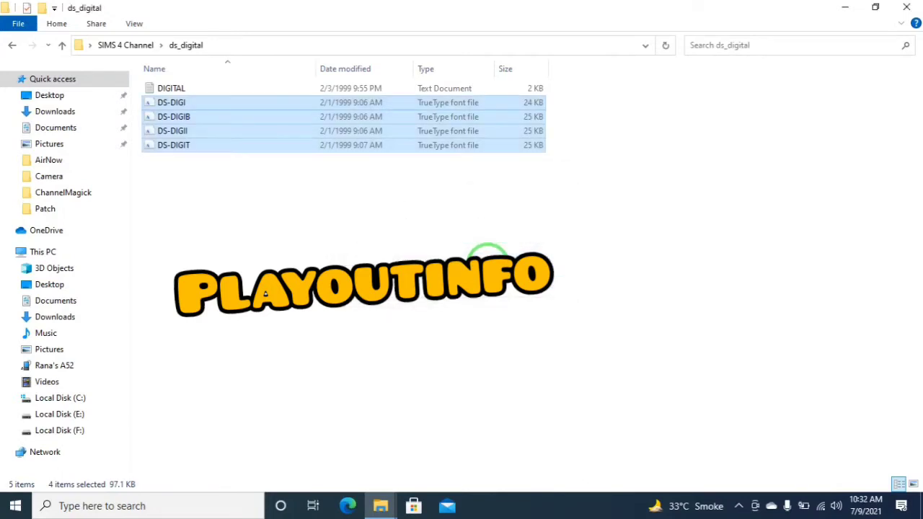
{"action": "key", "text": "BackSpace"}
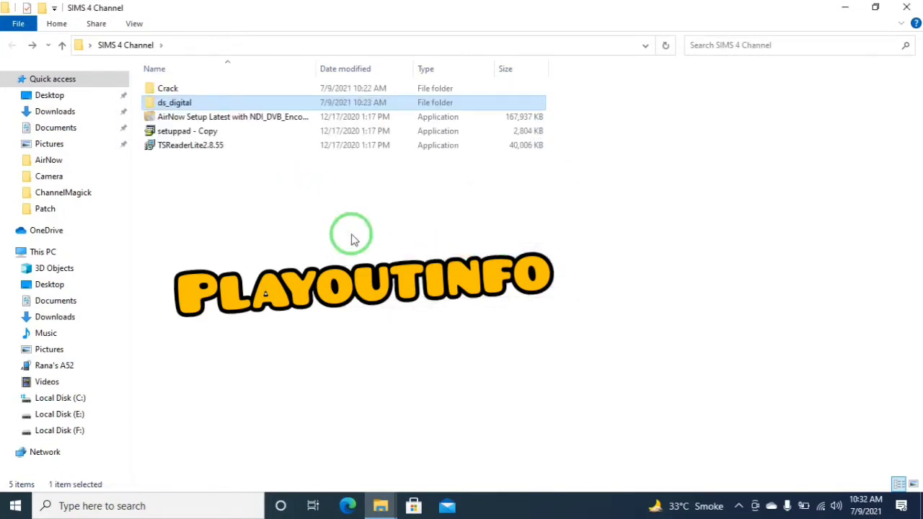
Try to run the "setuppad - Copy" application.
{"action": "key", "text": "Down"}
{"action": "key", "text": "Down"}
{"action": "key", "text": "Return"}
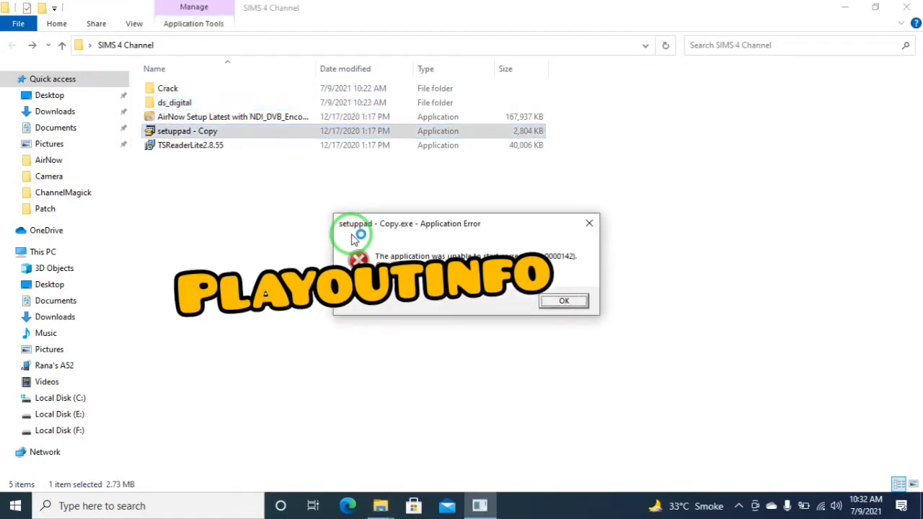
{"action": "key", "text": "Return"}
Install TSReader Lite from the TSReaderLite2.8.55 setup, accepting the license agreement and leaving the launch option enabled.
{"action": "key", "text": "Down"}
{"action": "key", "text": "Return"}
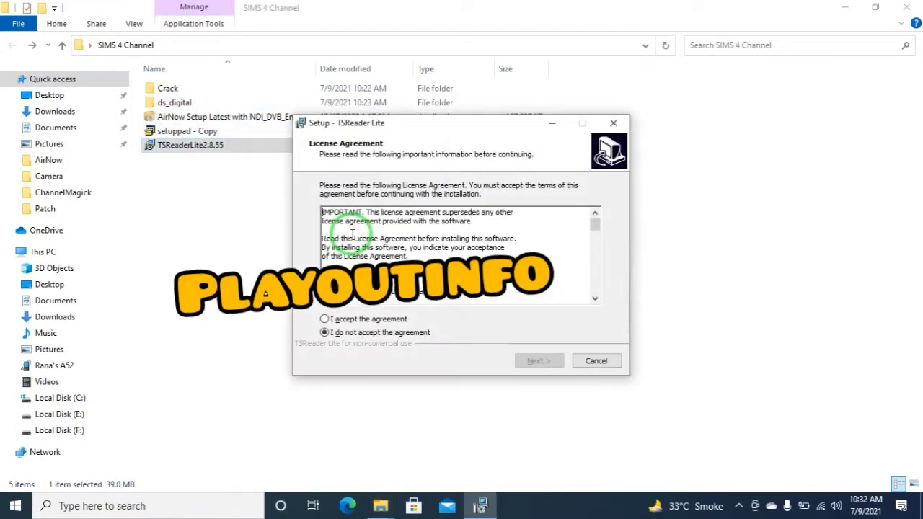
{"action": "left_click", "coordinate": [345, 319]}
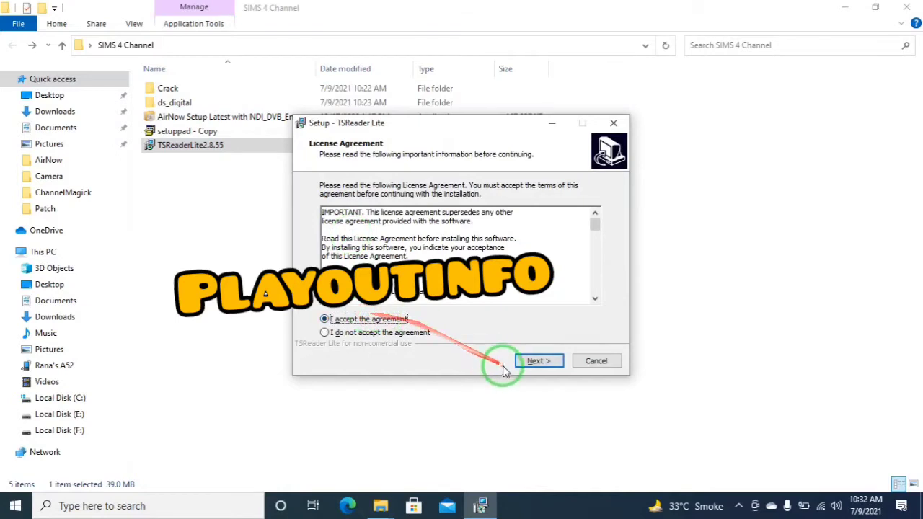
{"action": "left_click", "coordinate": [532, 362]}
{"action": "left_click", "coordinate": [530, 362]}
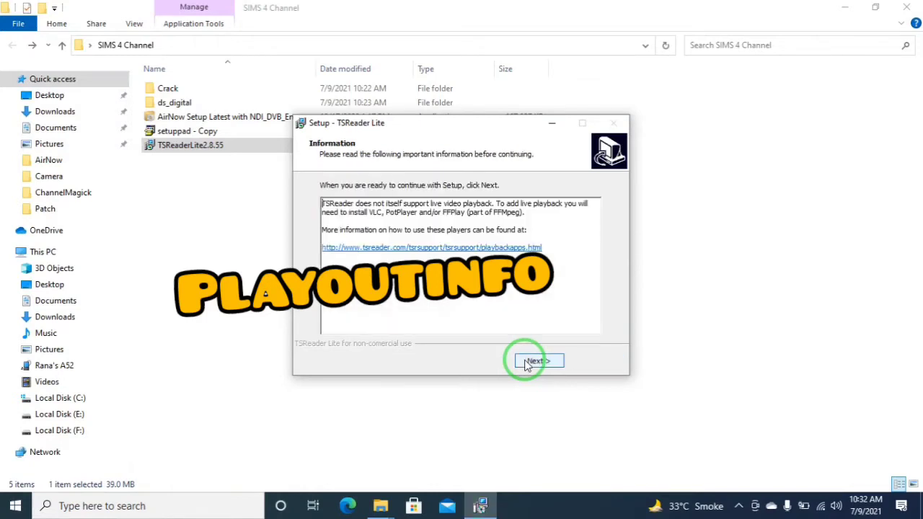
{"action": "left_click", "coordinate": [525, 363]}
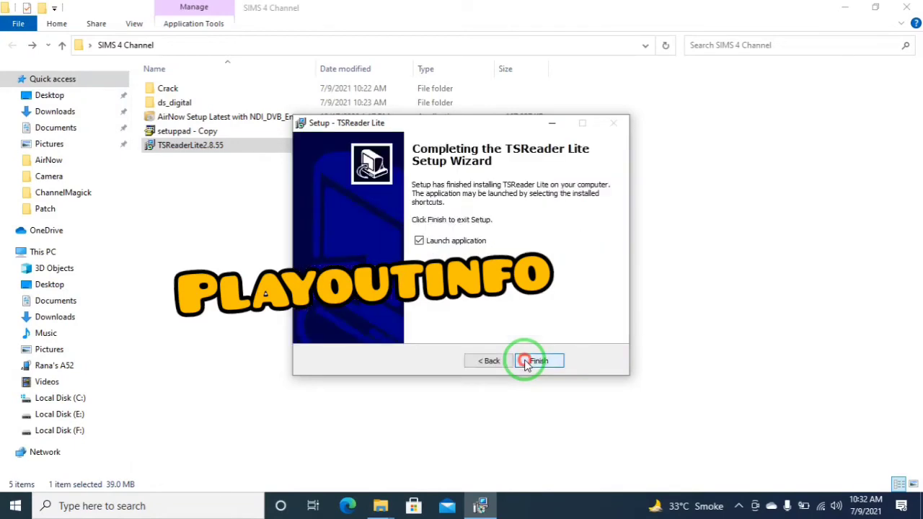
{"action": "left_click", "coordinate": [536, 360]}
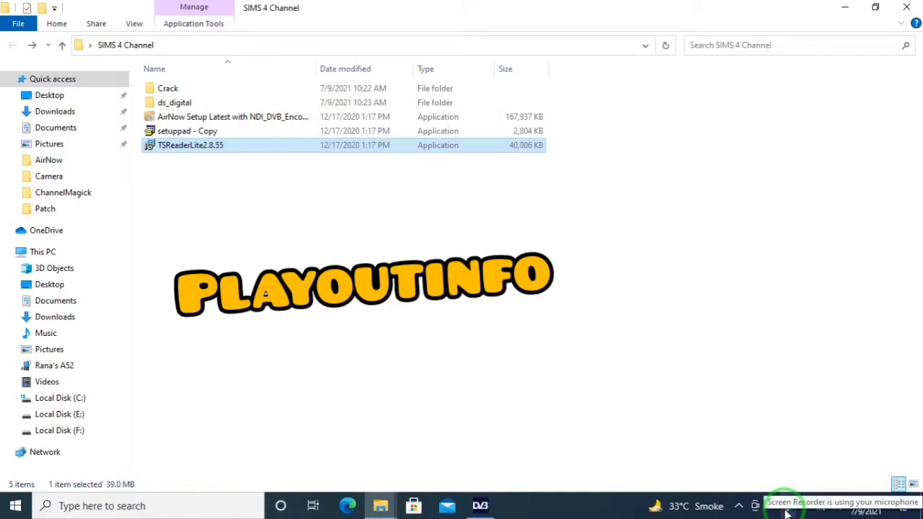
Bring up the launched TSReader and dismiss its Alitronika ASI/SPI interface message.
{"action": "left_click", "coordinate": [480, 505]}
{"action": "left_click", "coordinate": [551, 299]}
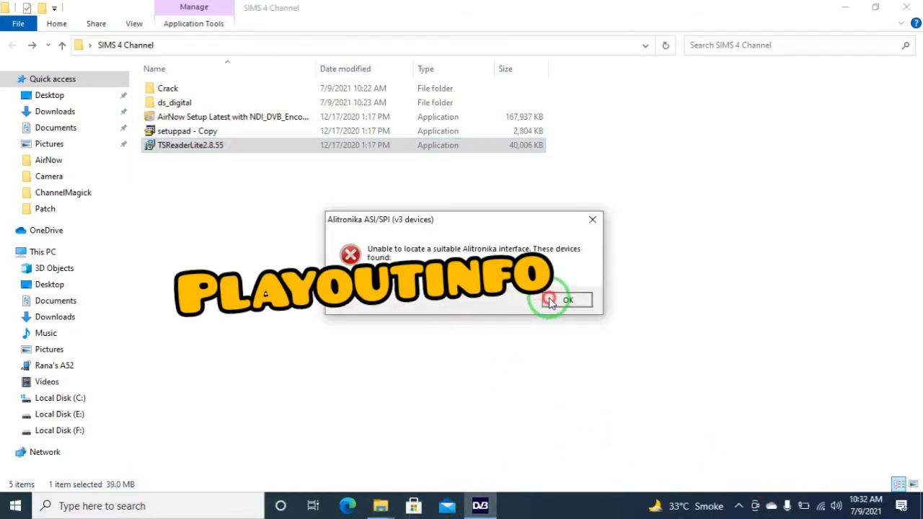
{"action": "left_click", "coordinate": [553, 307]}
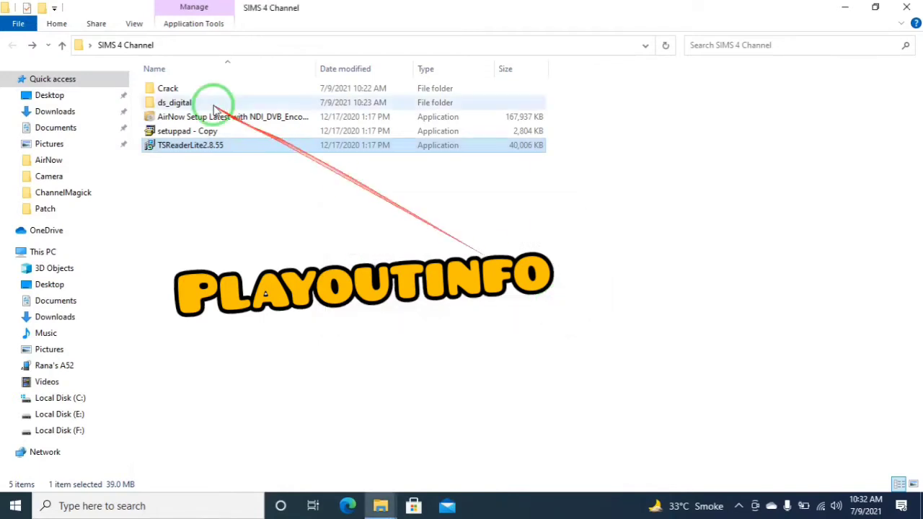
Copy the AirNow application from the Crack folder into the RUMINUZ AirNow installation folder, replacing the existing file.
{"action": "double_click", "coordinate": [194, 88]}
{"action": "left_click", "coordinate": [175, 88]}
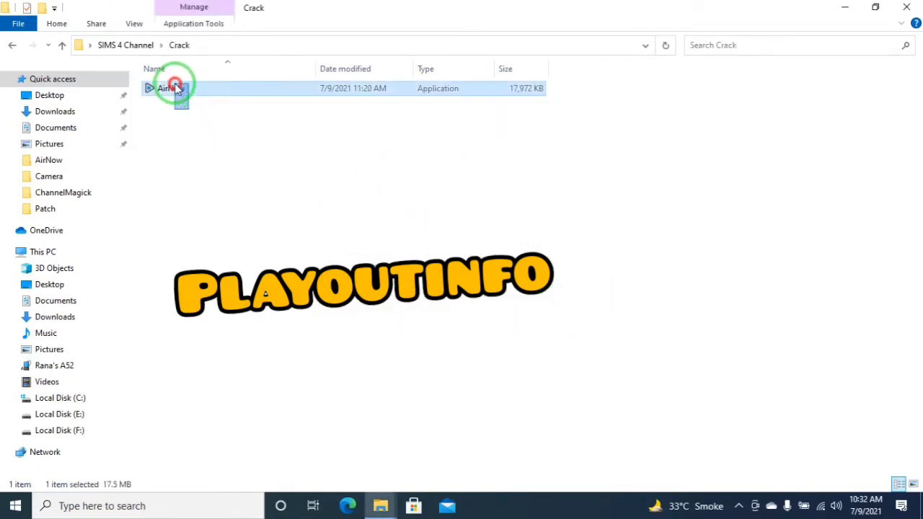
{"action": "left_click", "coordinate": [844, 7]}
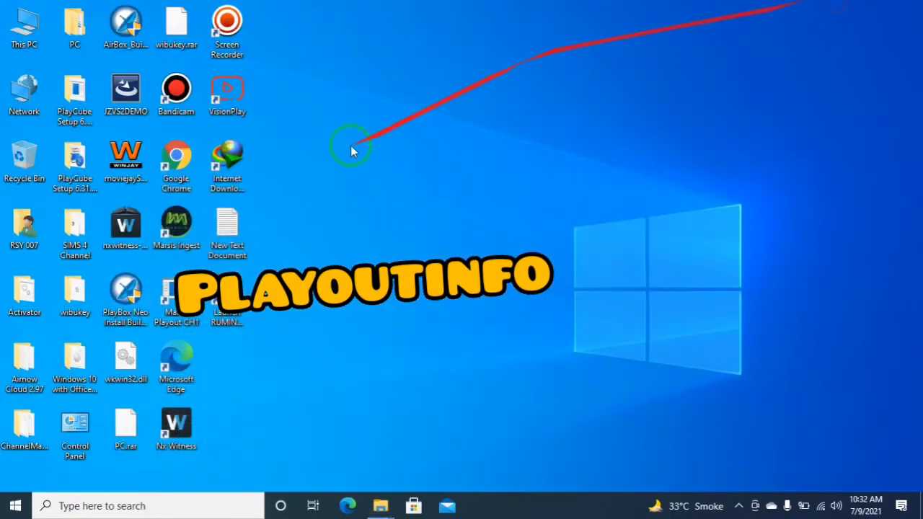
{"action": "right_click", "coordinate": [230, 317]}
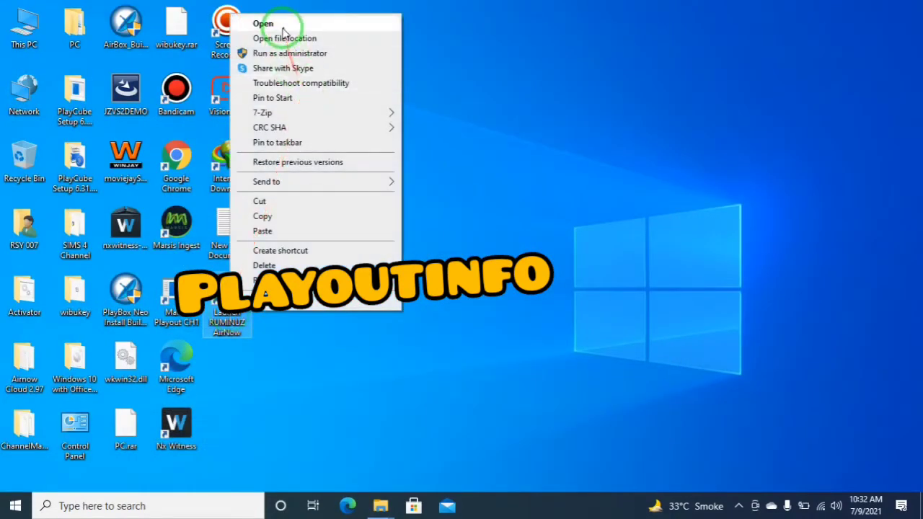
{"action": "left_click", "coordinate": [283, 40]}
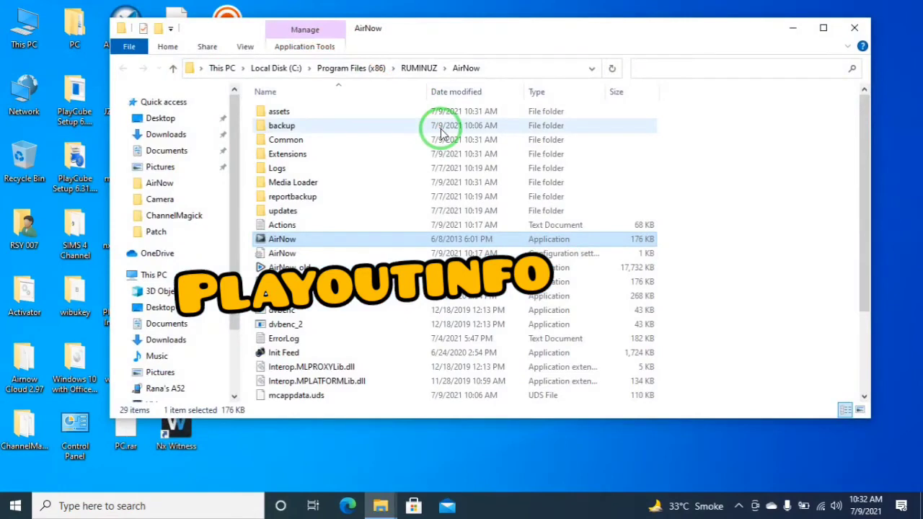
{"action": "key", "text": "ctrl+v"}
{"action": "left_click", "coordinate": [435, 142]}
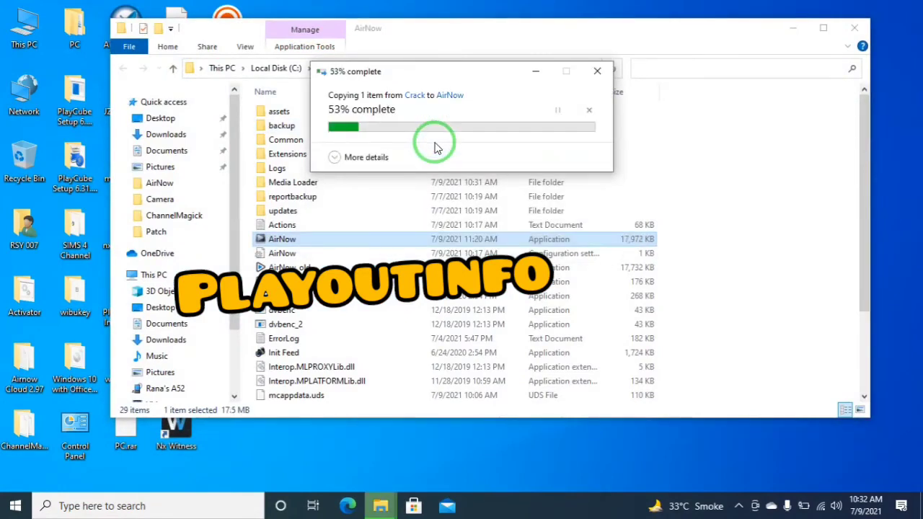
Copy Cast Report and Init Feed from the Airnow Cloud 2.97 folder into the AirNow installation folder, replacing the existing files.
{"action": "left_click", "coordinate": [6, 368]}
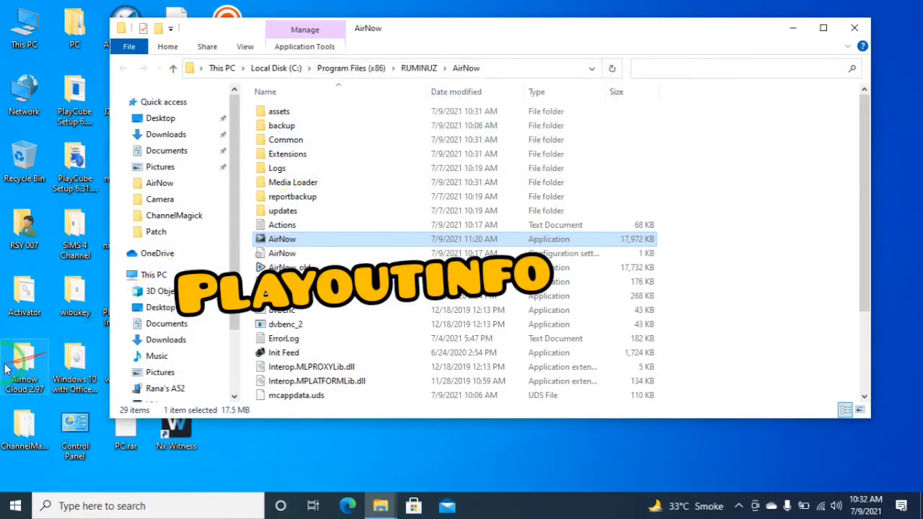
{"action": "double_click", "coordinate": [6, 367]}
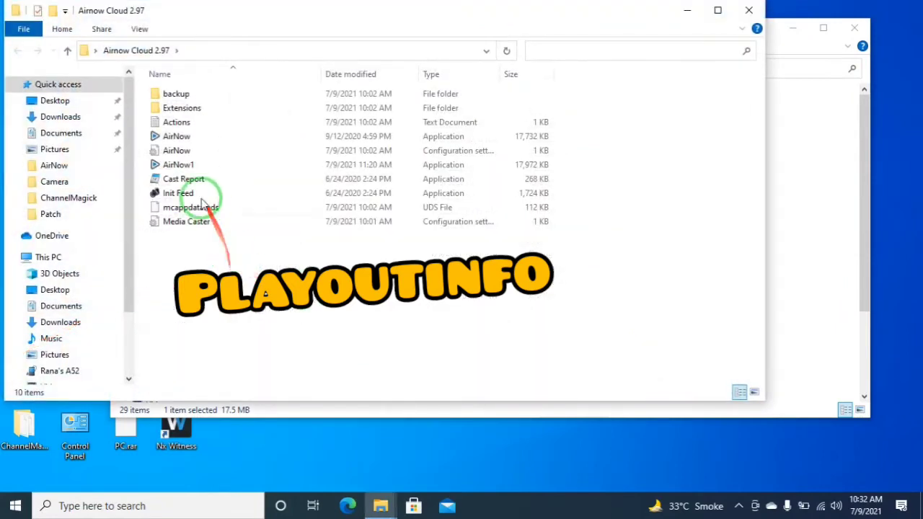
{"action": "left_click", "coordinate": [184, 193]}
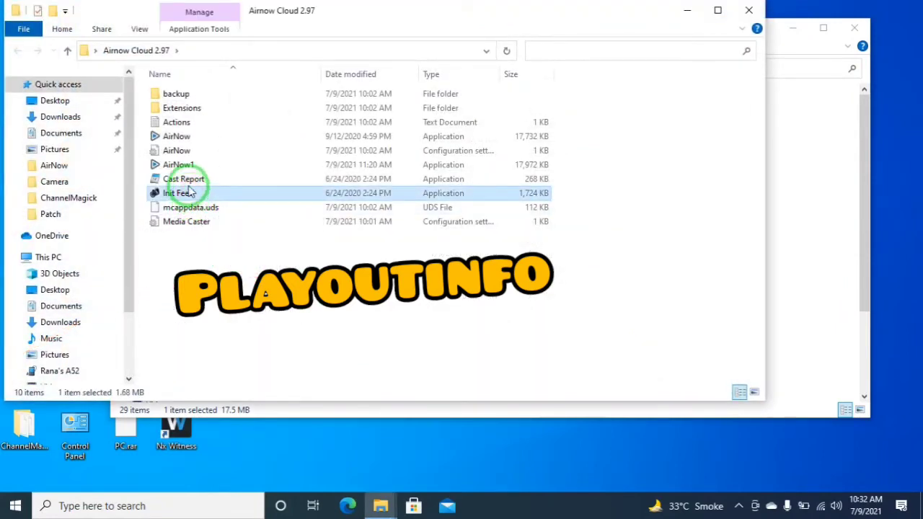
{"action": "left_click", "coordinate": [188, 181], "text": "ctrl"}
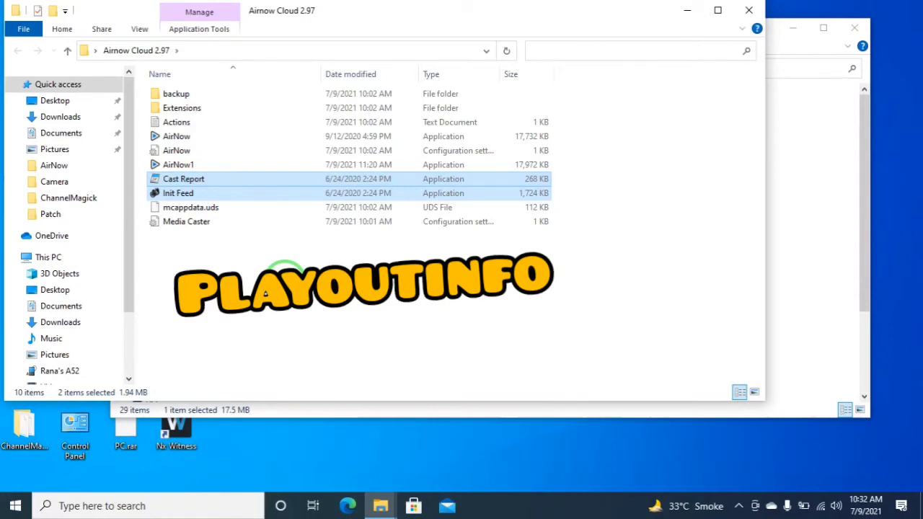
{"action": "left_click", "coordinate": [748, 10]}
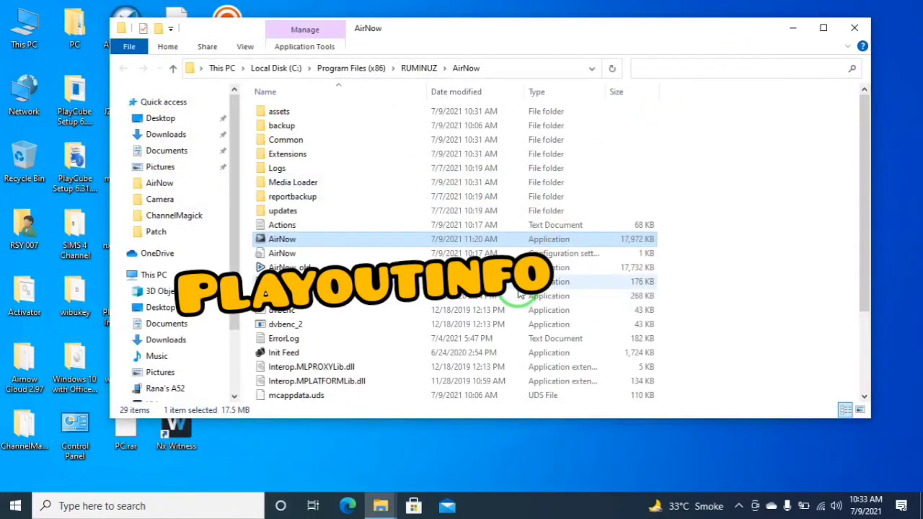
{"action": "key", "text": "ctrl+v"}
{"action": "left_click", "coordinate": [408, 143]}
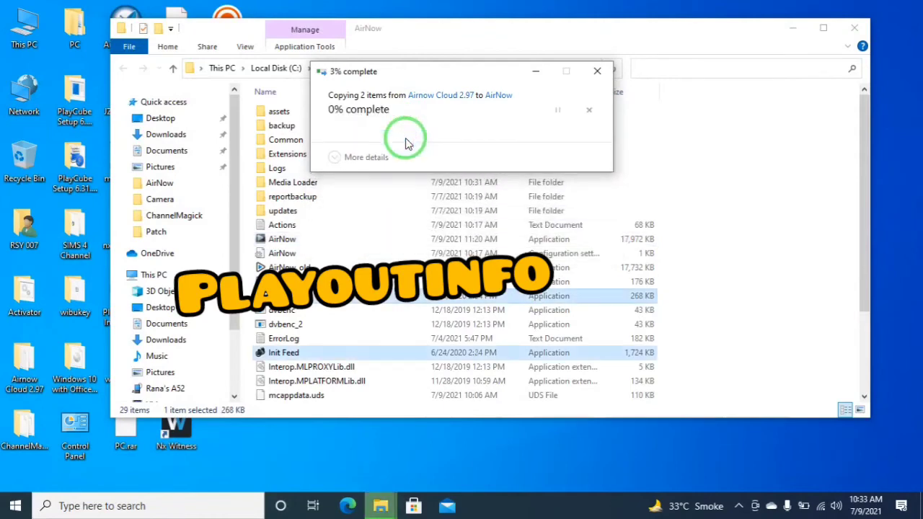
Launch Init Feed from the AirNow installation folder and initialize the external feed with NDI Input as the video device.
{"action": "double_click", "coordinate": [685, 20]}
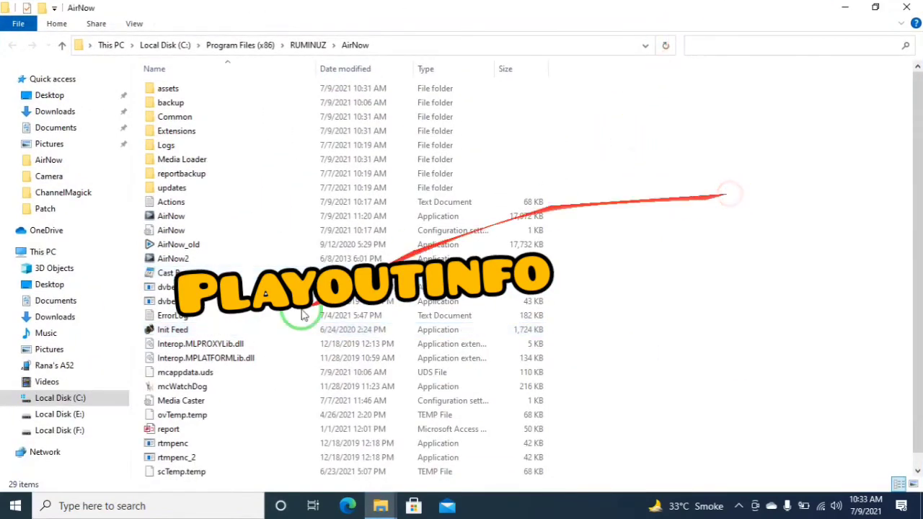
{"action": "left_click", "coordinate": [182, 332]}
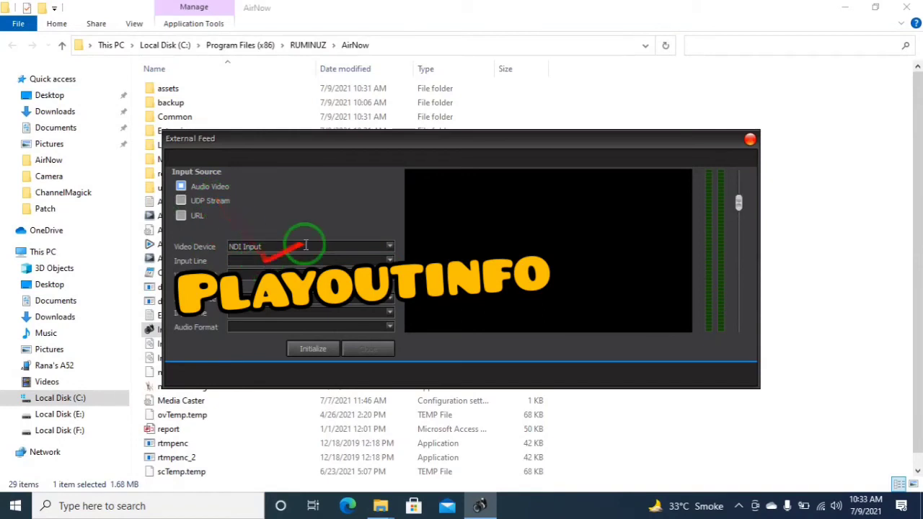
{"action": "left_click", "coordinate": [389, 247]}
{"action": "left_click", "coordinate": [389, 246]}
{"action": "left_click", "coordinate": [328, 350]}
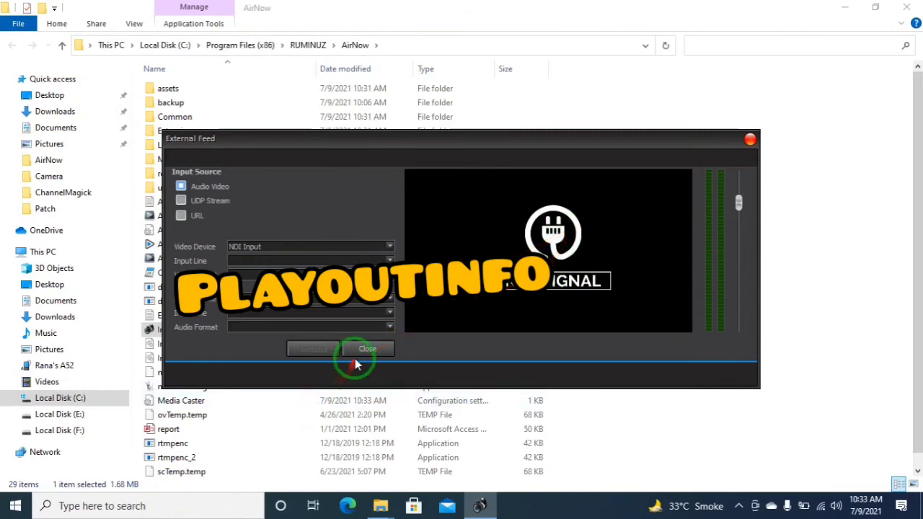
Close the initialized NDI feed, check the UDP Stream and URL input source options, and exit the External Feed window.
{"action": "left_click", "coordinate": [364, 351]}
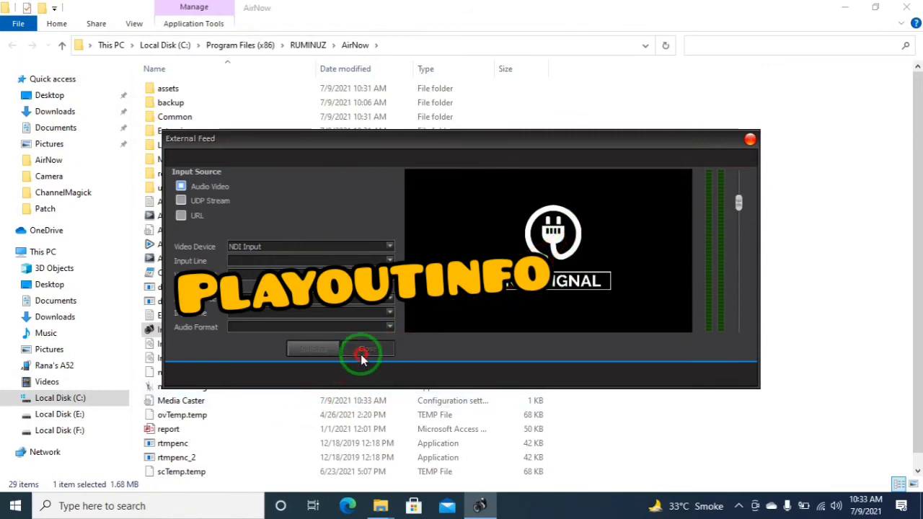
{"action": "left_click", "coordinate": [205, 200]}
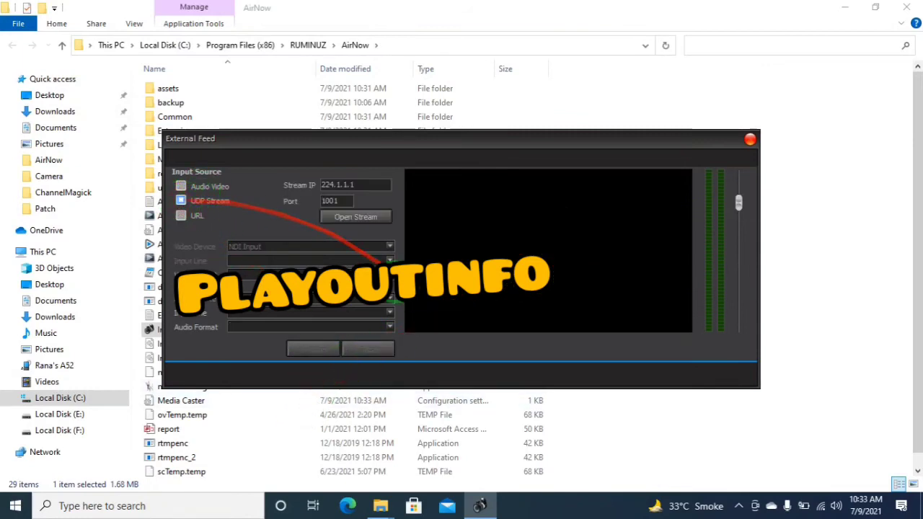
{"action": "left_click", "coordinate": [181, 216]}
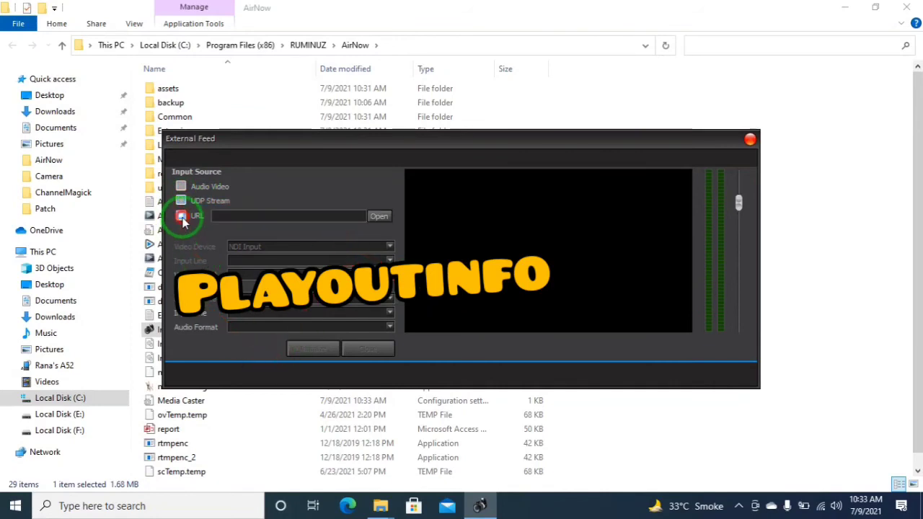
{"action": "left_click", "coordinate": [750, 140]}
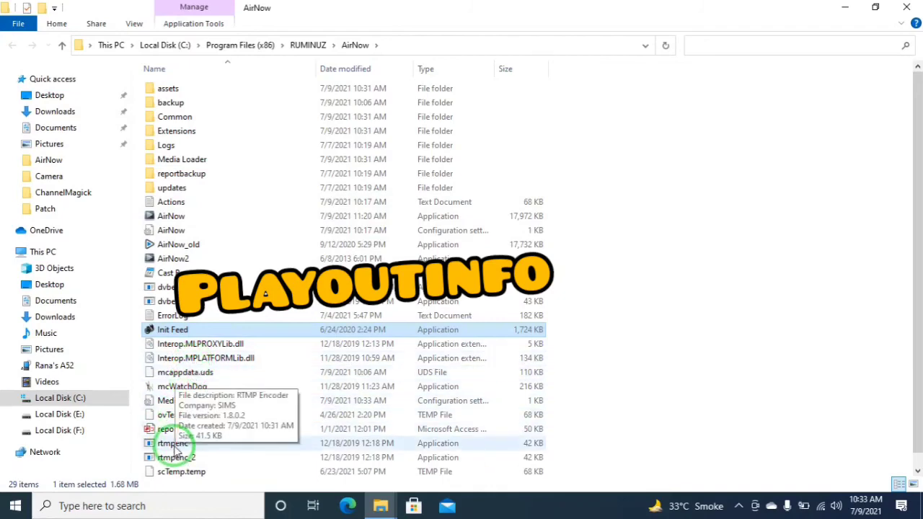
Open Cast Report from the AirNow installation folder to check that it runs, and close it.
{"action": "double_click", "coordinate": [175, 273]}
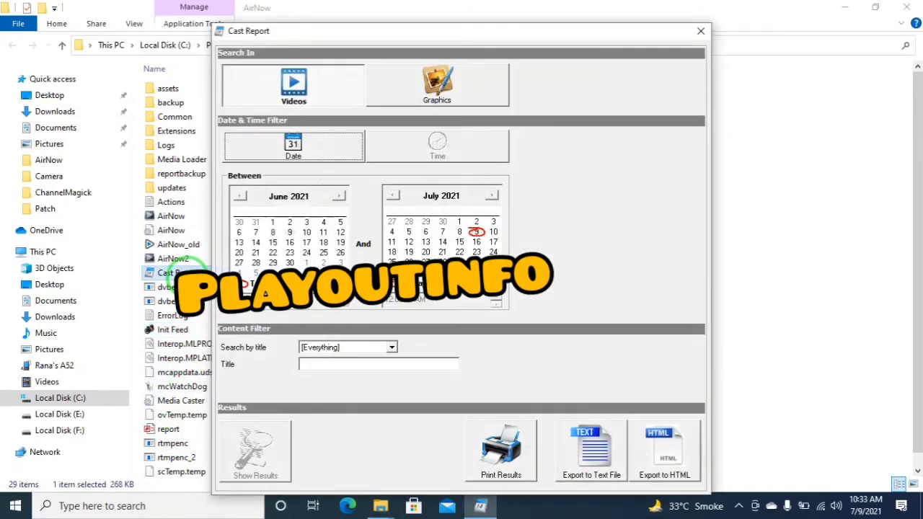
{"action": "left_click", "coordinate": [699, 32]}
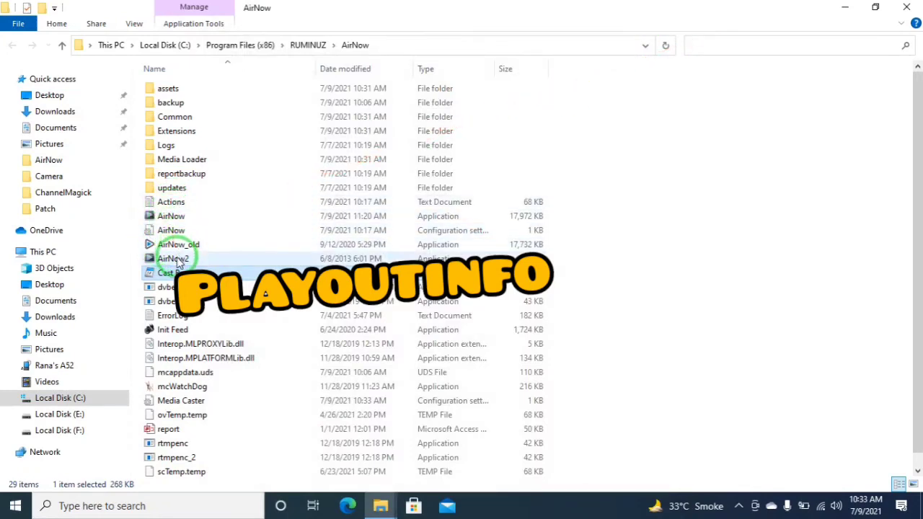
Launch the AirNow application from the installation folder and close the folder window while it loads.
{"action": "left_click", "coordinate": [173, 216]}
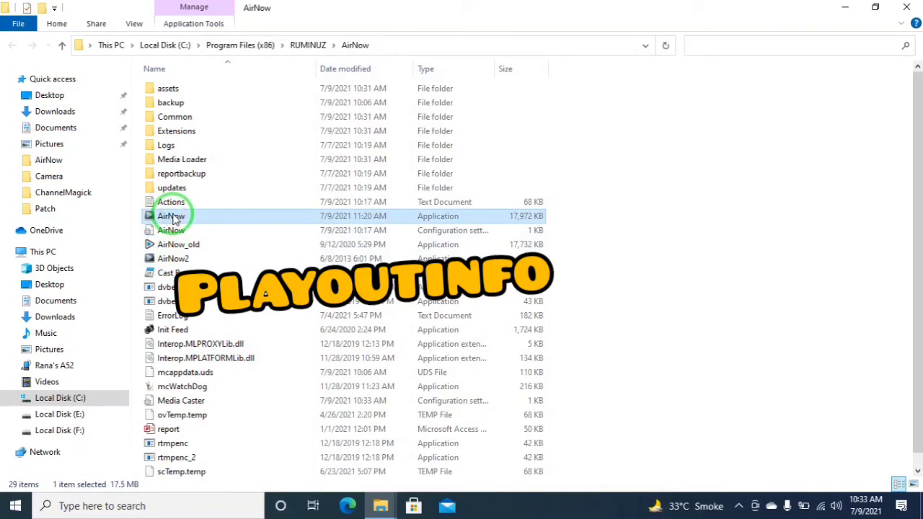
{"action": "double_click", "coordinate": [173, 217]}
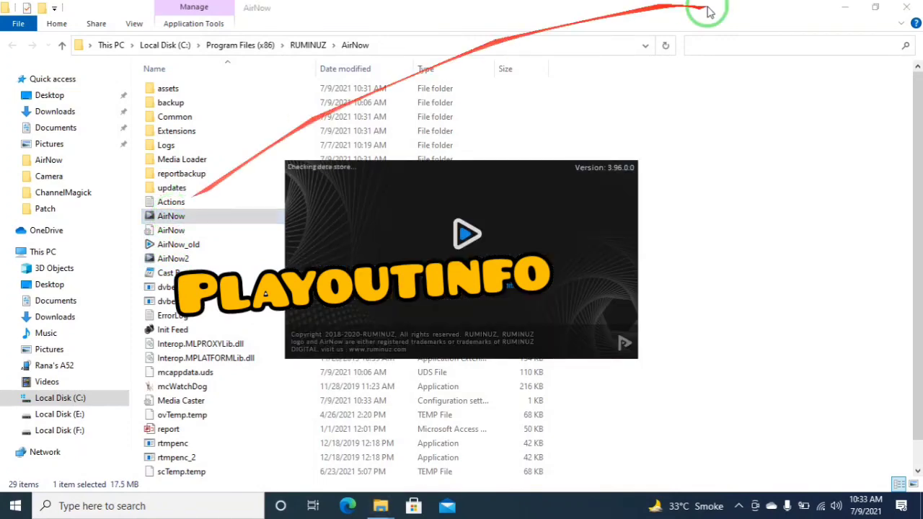
{"action": "left_click", "coordinate": [906, 7]}
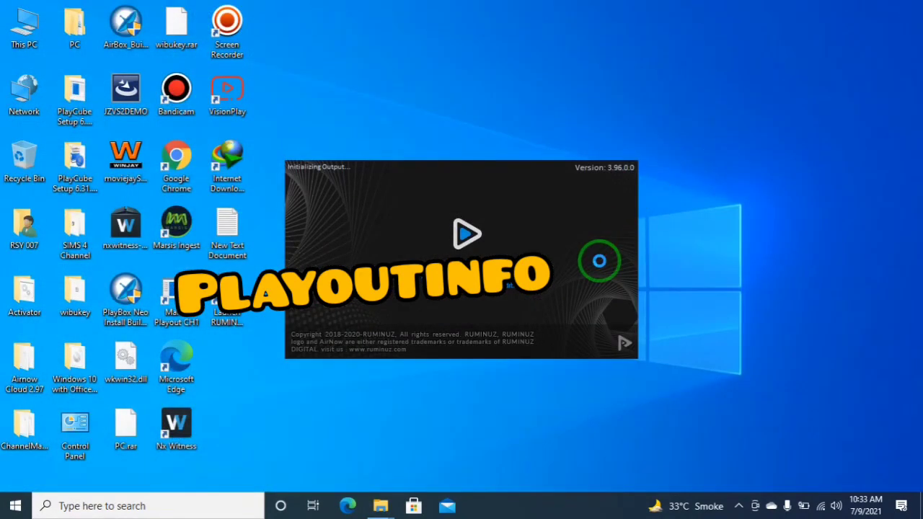